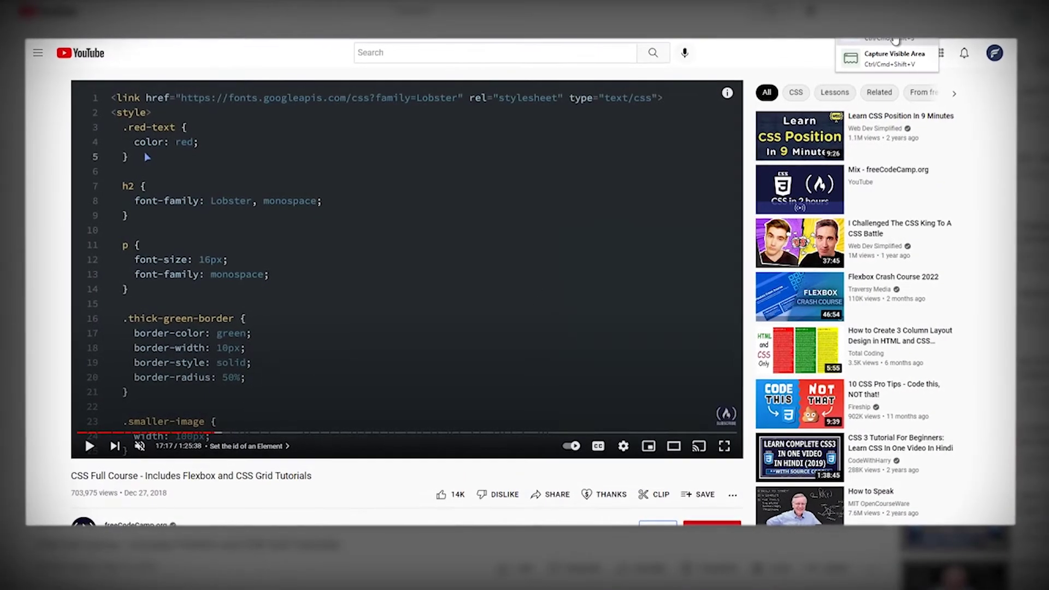
# Capture the .thick-green-border CSS rule from the paused video with the text-grabbing extension and copy the recognized text.
pyautogui.click(894, 40)
pyautogui.moveTo(112, 304); pyautogui.dragTo(260, 405)
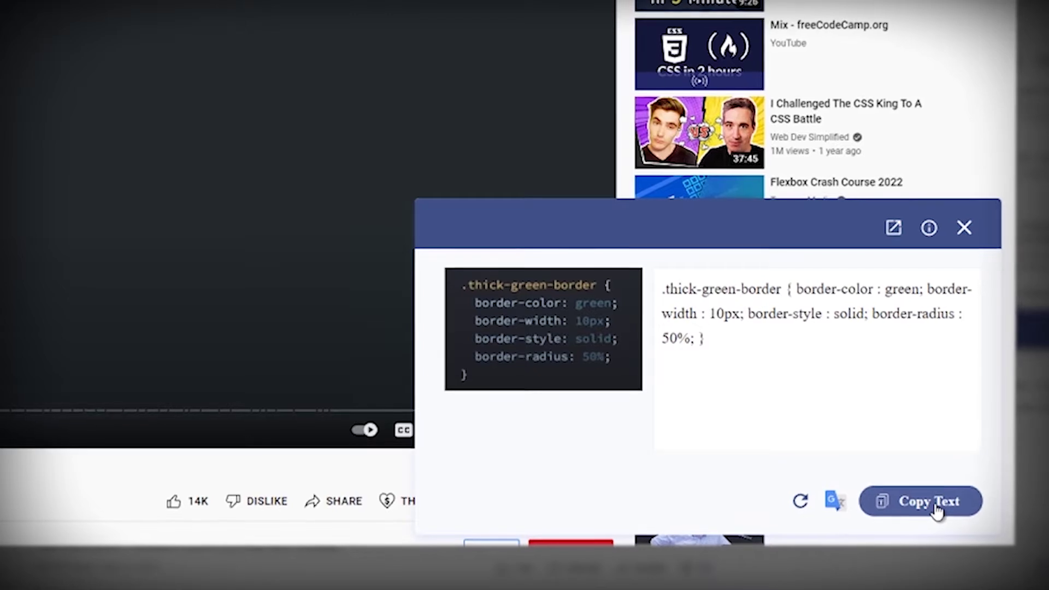
pyautogui.click(953, 507)
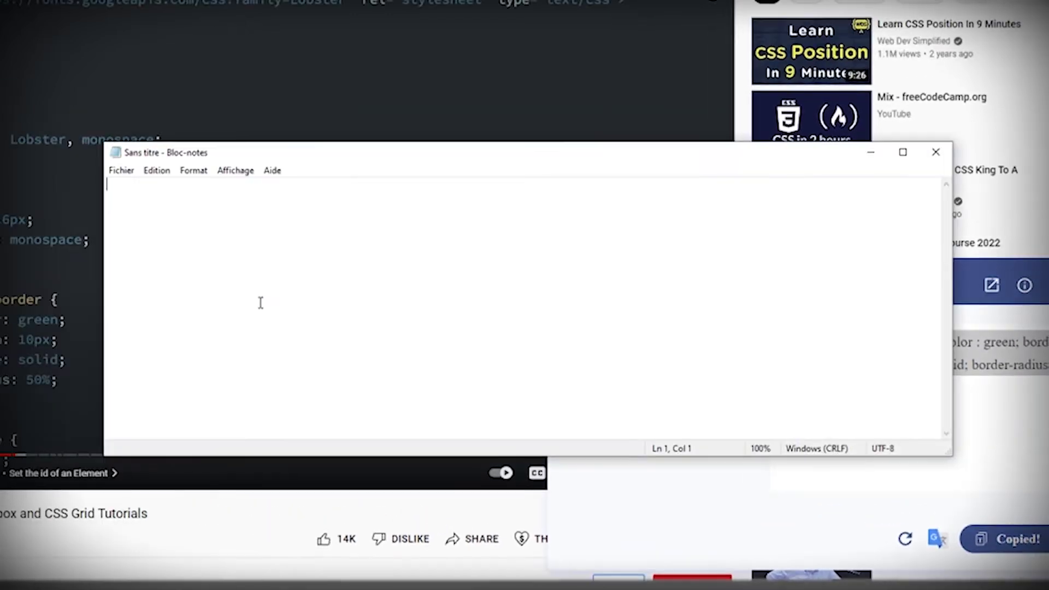
# Paste the copied CSS rule into the blank Notepad document and break it onto separate lines.
pyautogui.hotkey('ctrl', 'v')
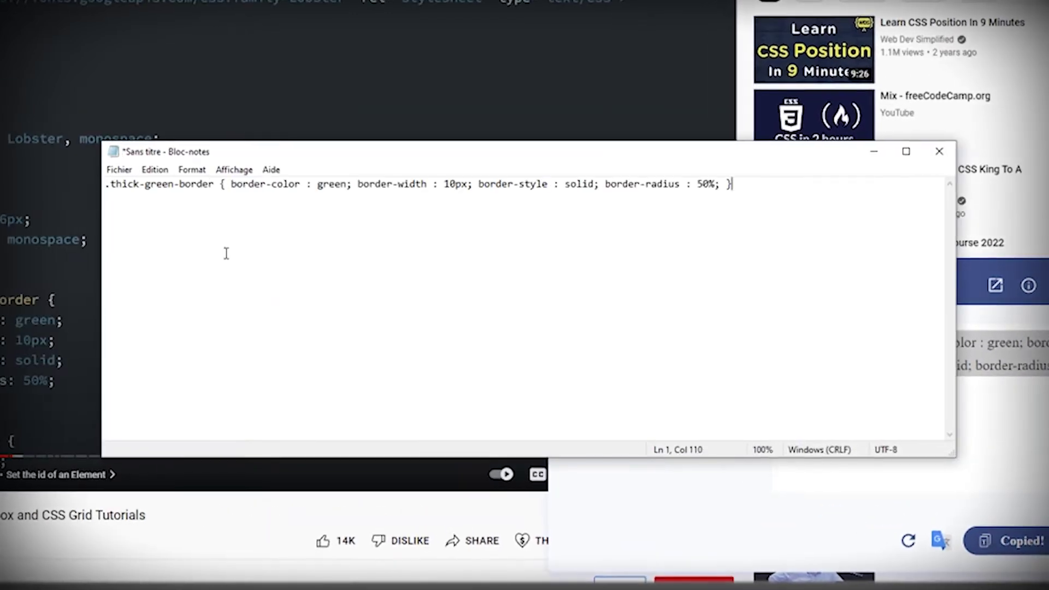
pyautogui.click(225, 196)
pyautogui.press('Return')
pyautogui.click(228, 208)
pyautogui.press('Return')
pyautogui.click(228, 222)
pyautogui.press('Return')
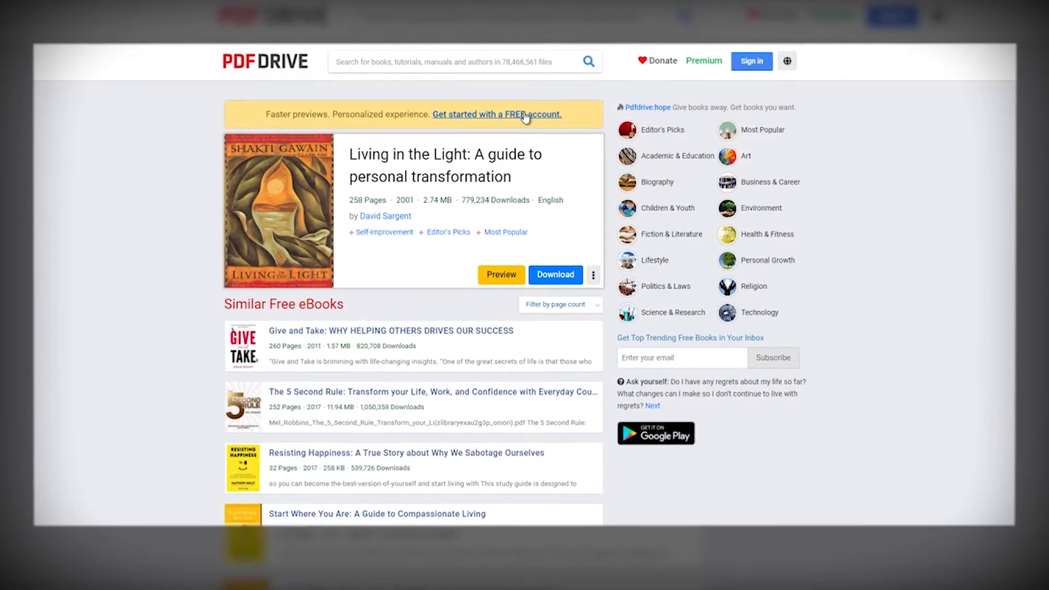
# Open the preview of the book "Living in the Light" and browse ahead to page 31.
pyautogui.click(503, 276)
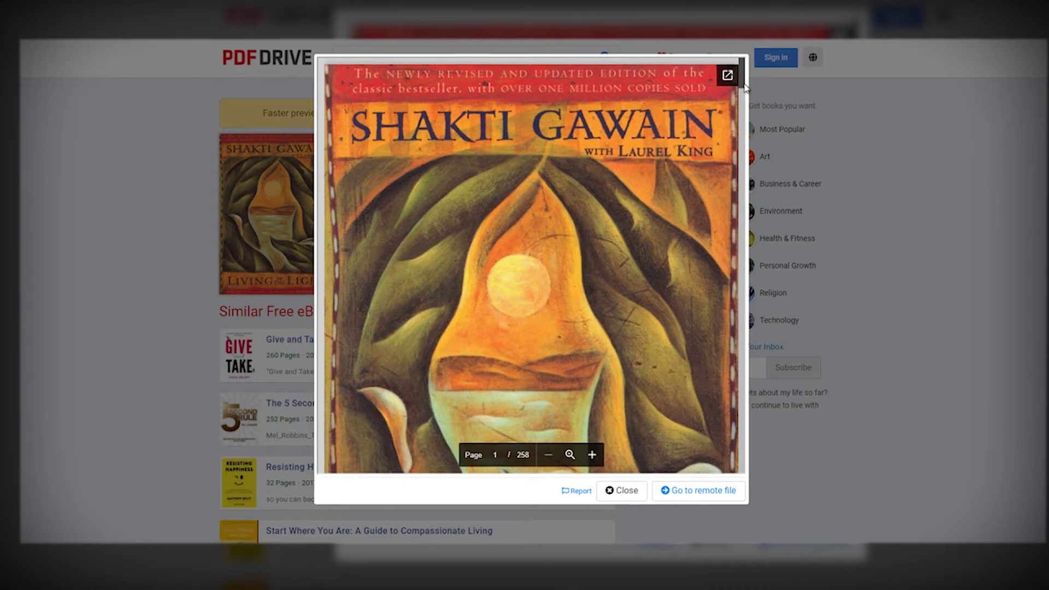
pyautogui.moveTo(742, 69); pyautogui.dragTo(745, 97)
pyautogui.scroll(-10, 696, 205)
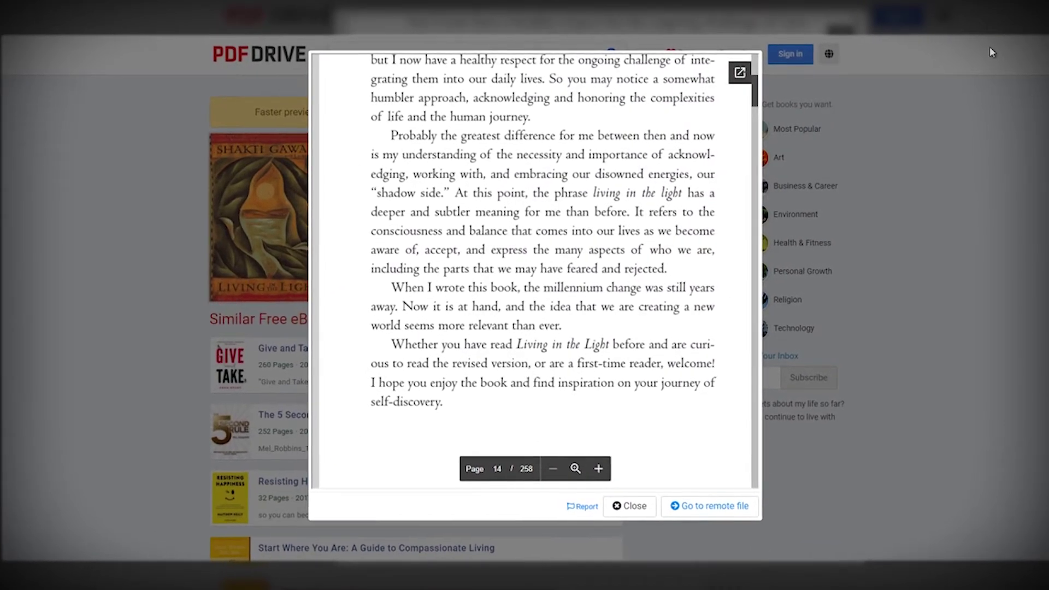
# Capture the paragraph beginning "Naturally, I am very pleased" in the book preview and send the recognized text to Google Translate.
pyautogui.click(989, 21)
pyautogui.click(934, 52)
pyautogui.moveTo(356, 123); pyautogui.dragTo(710, 333)
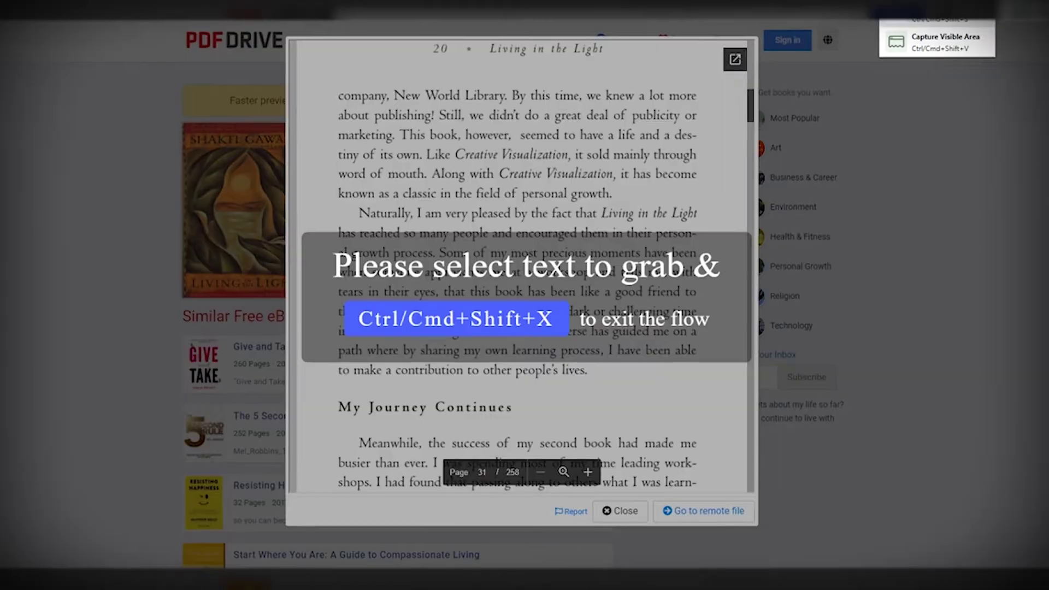
pyautogui.moveTo(326, 201); pyautogui.dragTo(727, 386)
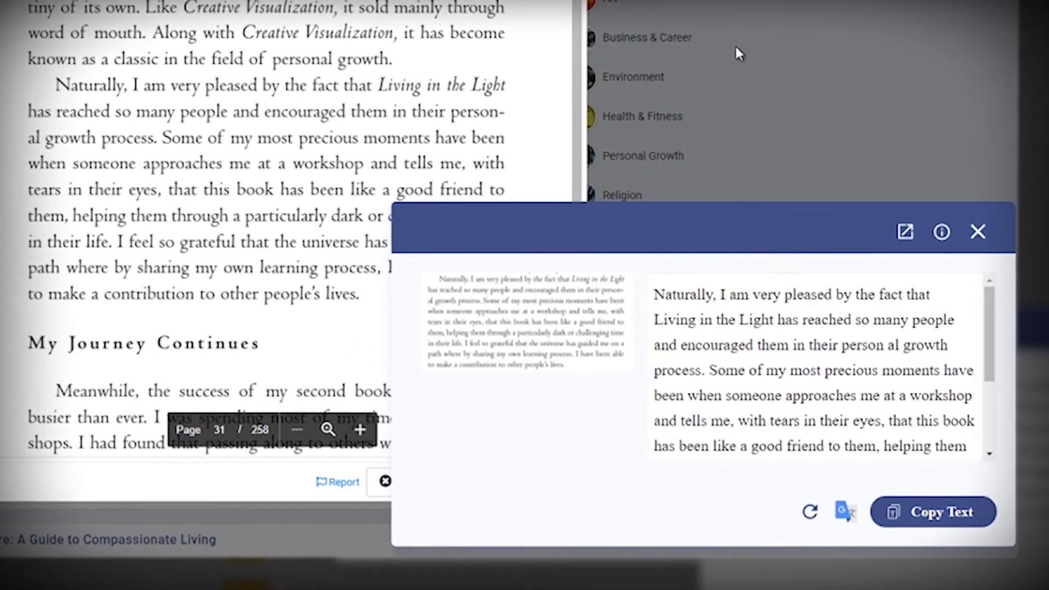
pyautogui.click(845, 511)
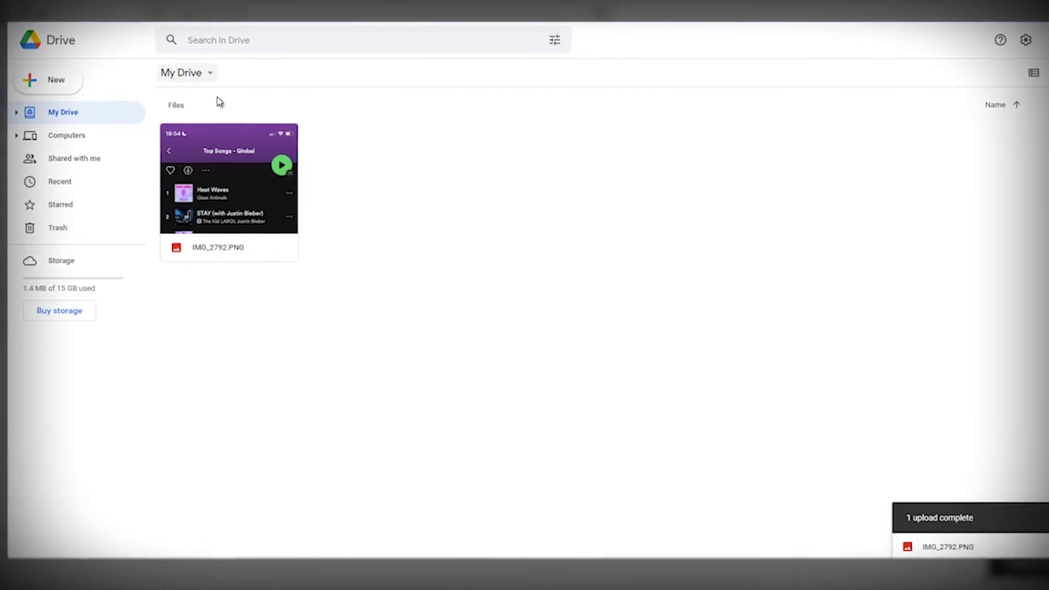
# Open IMG_2792.PNG from My Drive and capture the song list in it with the text-grabbing extension.
pyautogui.doubleClick(237, 166)
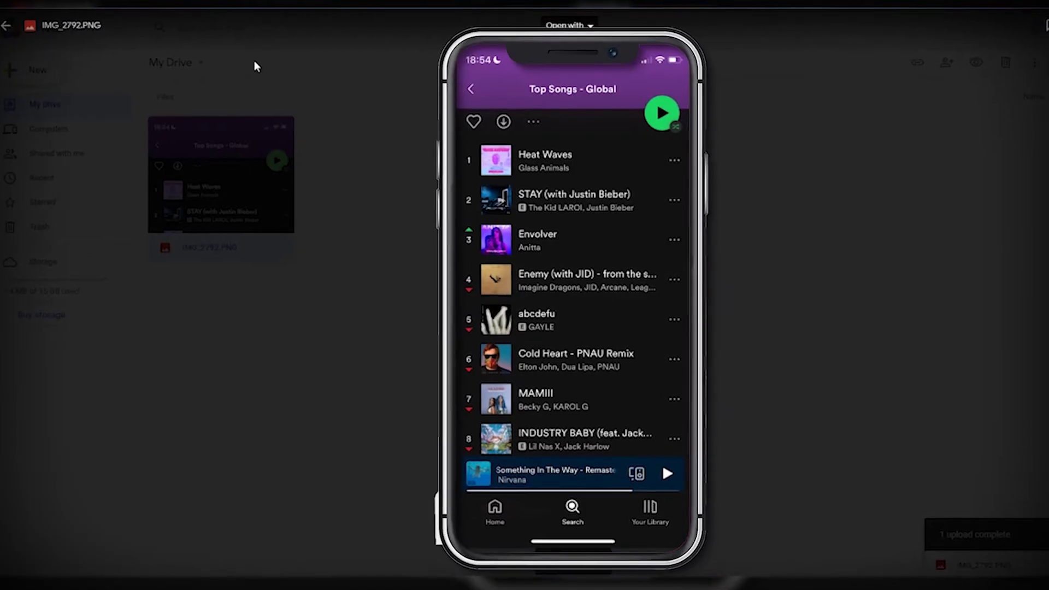
pyautogui.press('ctrl+super+shift+x')
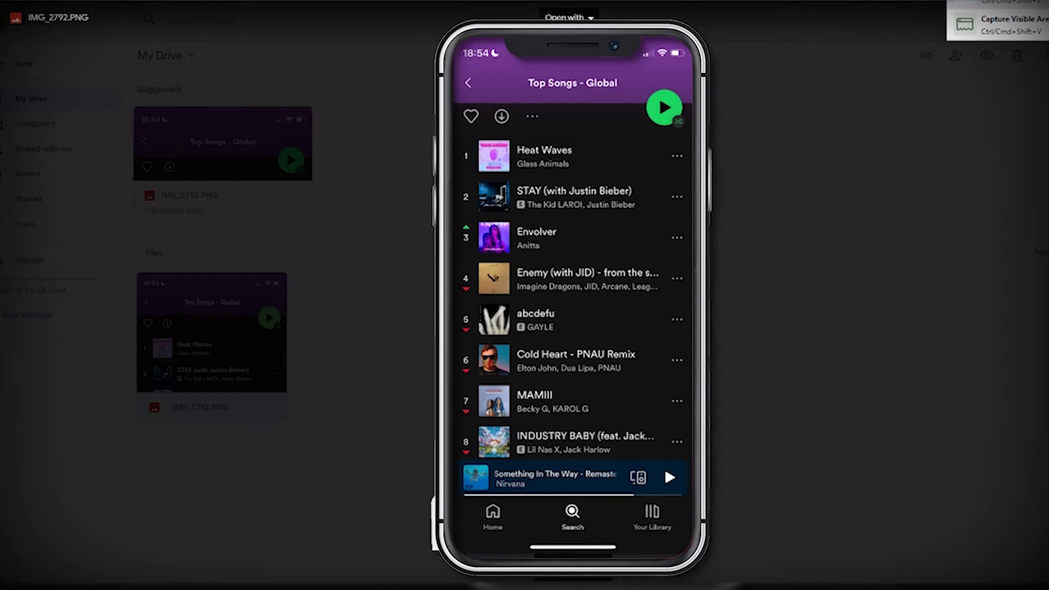
pyautogui.moveTo(515, 138); pyautogui.dragTo(639, 331)
pyautogui.moveTo(660, 454); pyautogui.dragTo(661, 455)
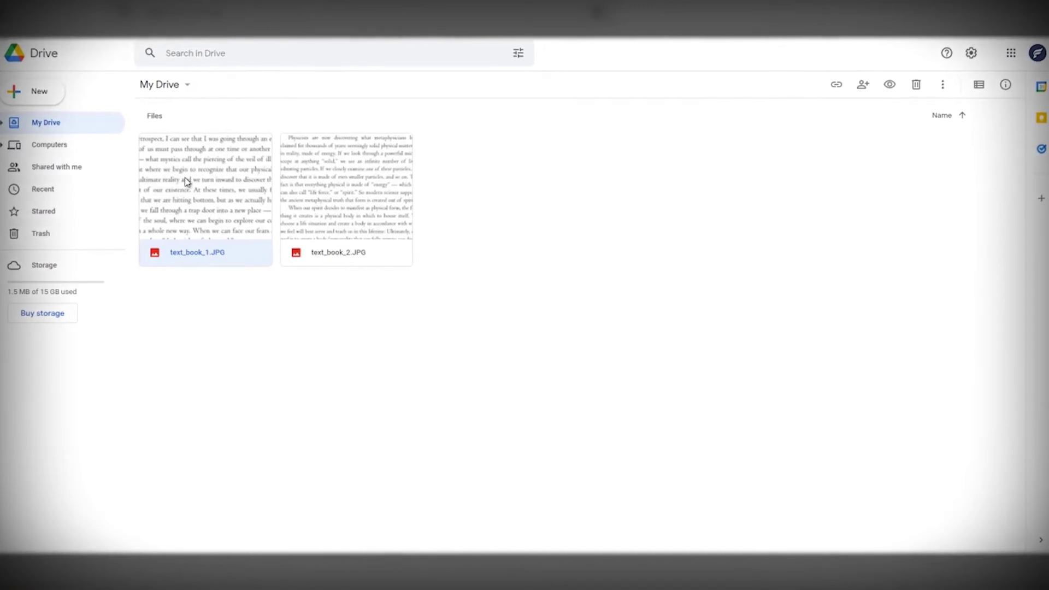
# Preview text_book_1.JPG and text_book_2.JPG in My Drive, and return to the file list.
pyautogui.doubleClick(186, 180)
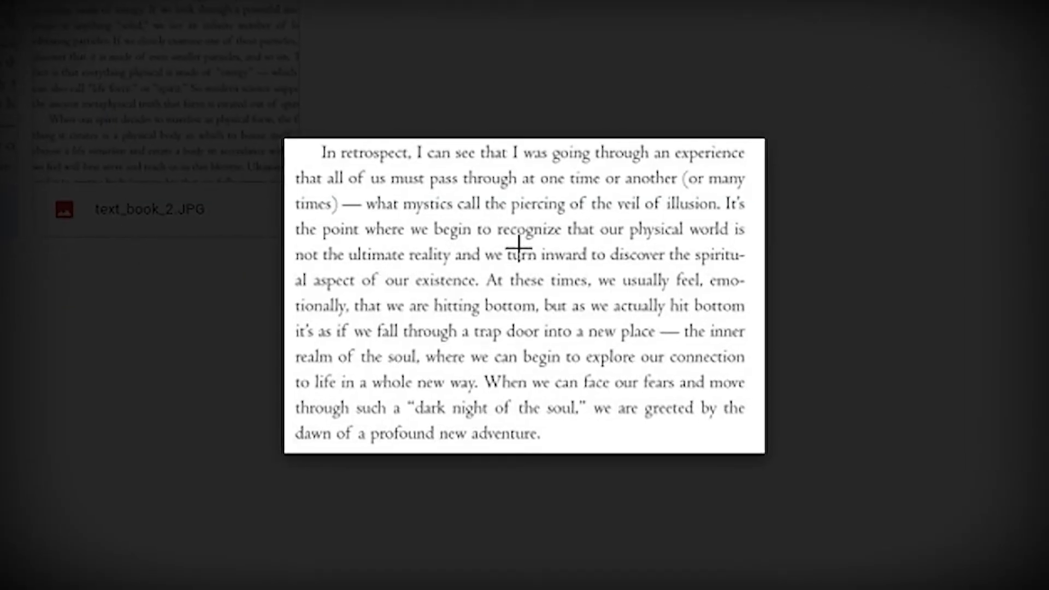
pyautogui.press('Escape')
pyautogui.click(391, 196)
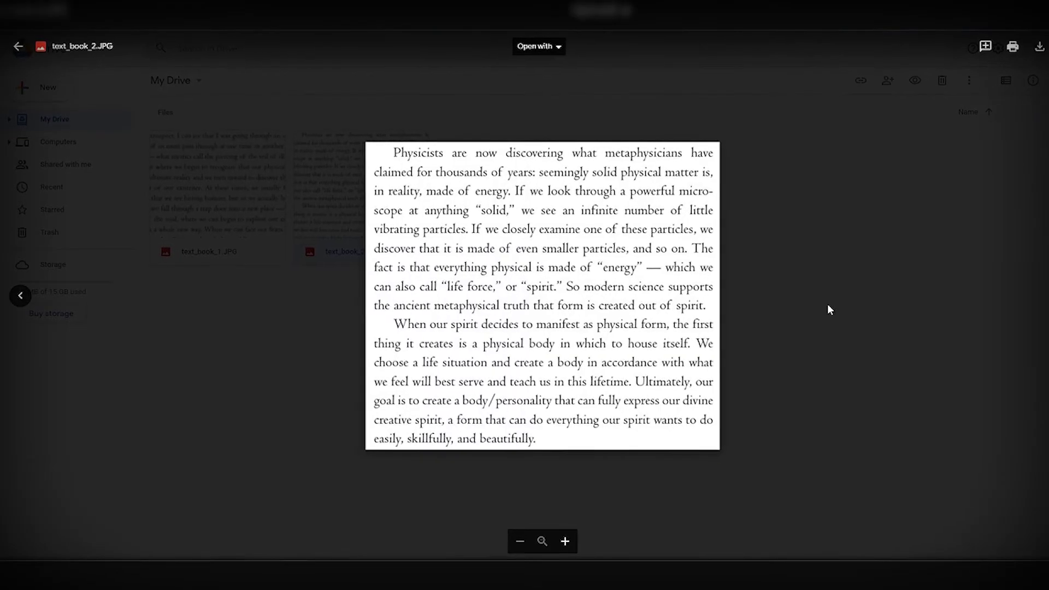
pyautogui.click(819, 307)
# Open text_book_1.JPG with Google Docs to convert the image into editable text.
pyautogui.rightClick(218, 187)
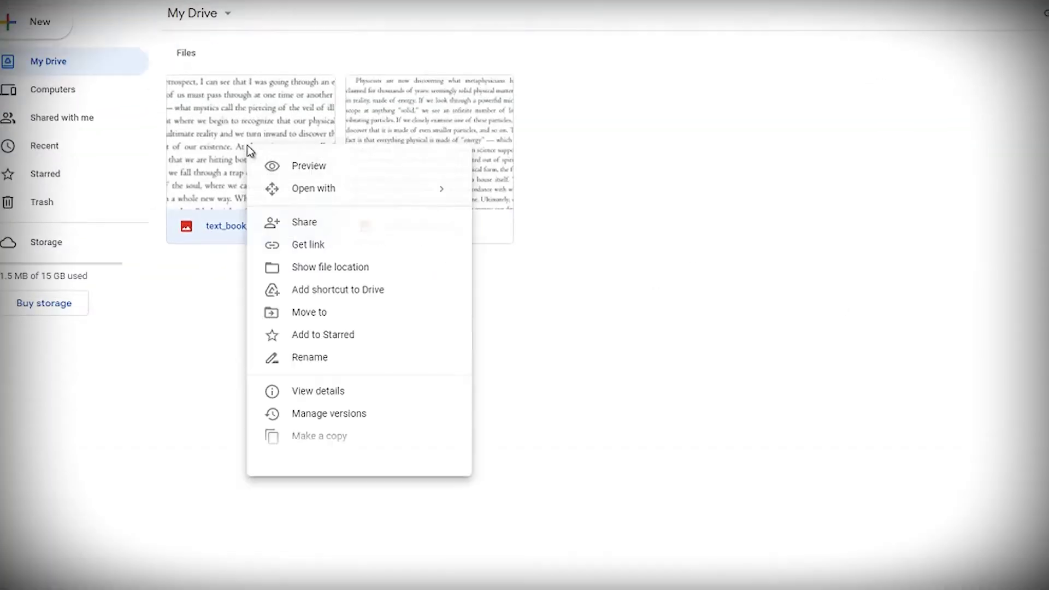
pyautogui.moveTo(396, 181)
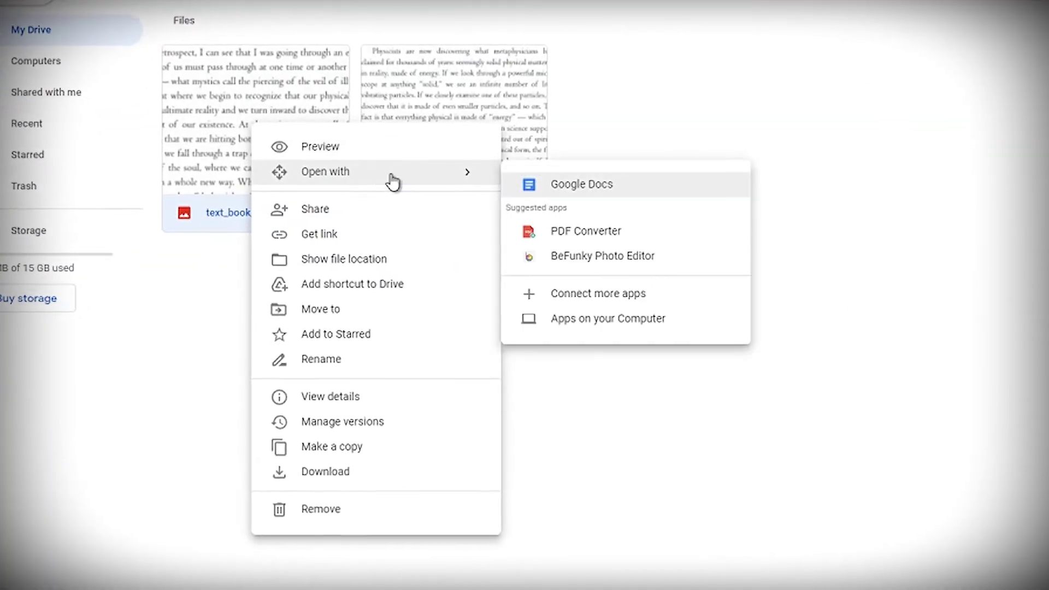
pyautogui.click(590, 186)
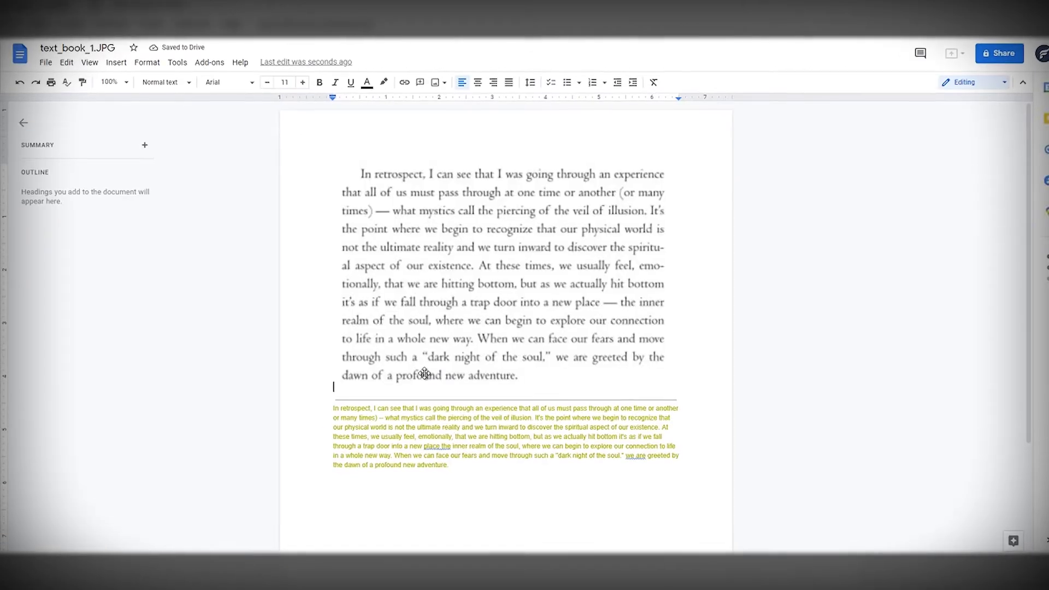
# Set the recognized paragraph beneath the text_book_1 image to black with font size 12.
pyautogui.tripleClick(465, 449)
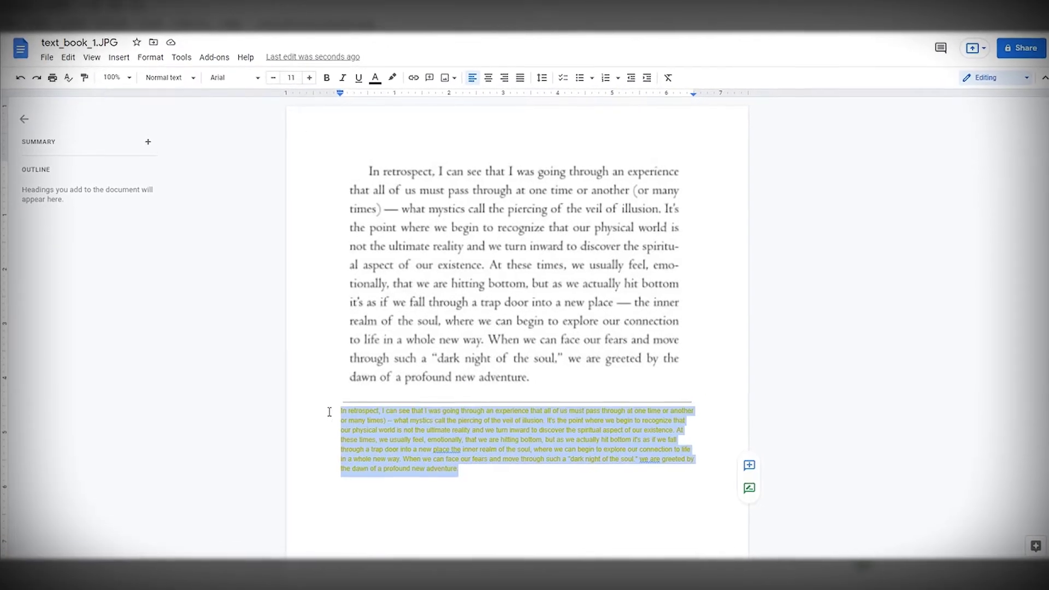
pyautogui.click(377, 77)
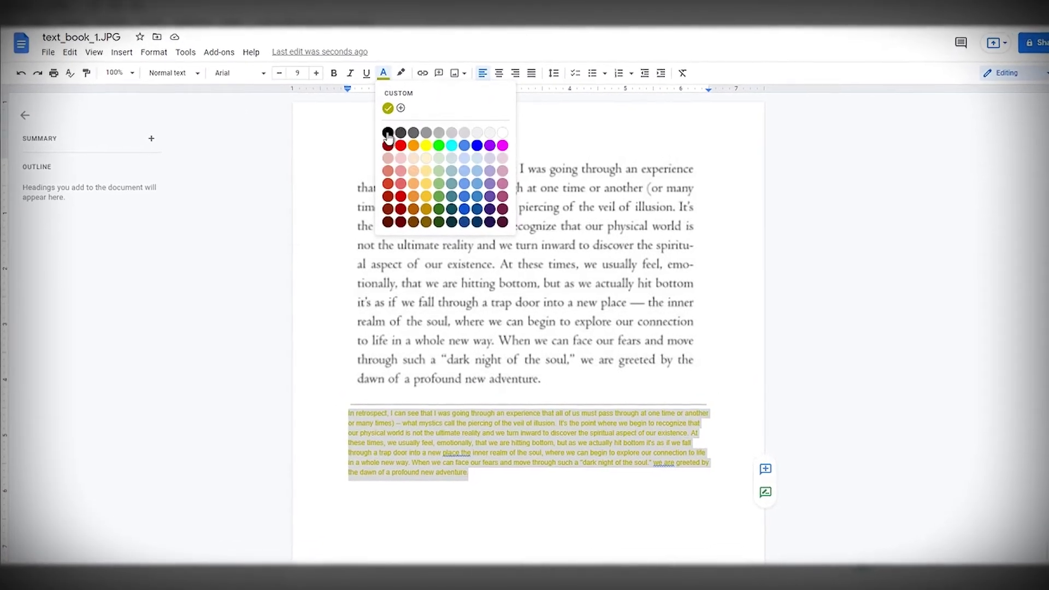
pyautogui.click(354, 124)
pyautogui.click(318, 72)
pyautogui.click(319, 72)
pyautogui.click(318, 72)
pyautogui.click(603, 510)
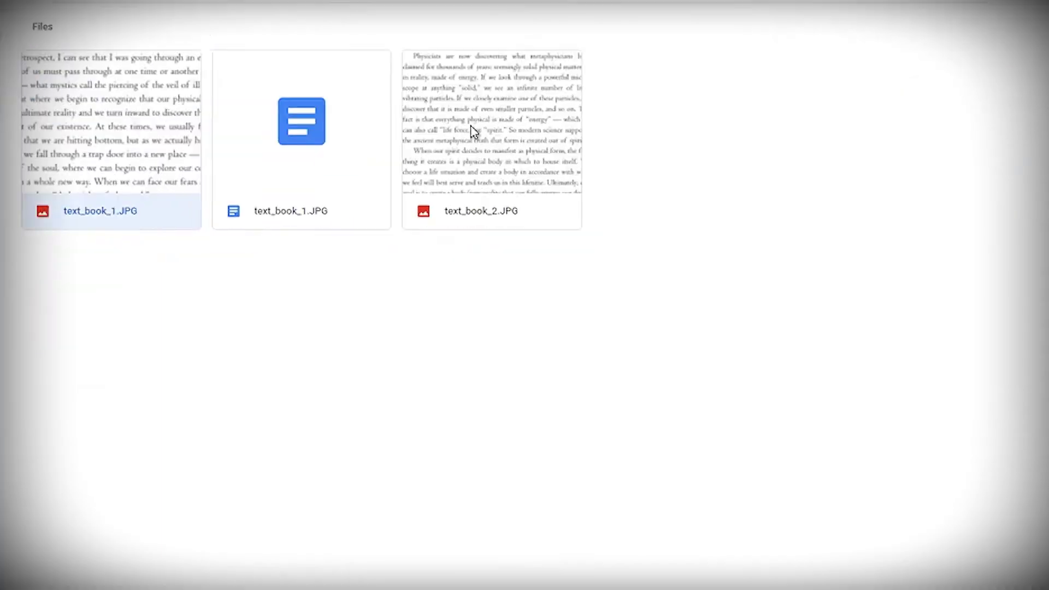
# Return to Drive and open text_book_2.JPG with Google Docs to extract its text.
pyautogui.rightClick(424, 77)
pyautogui.moveTo(622, 133)
pyautogui.click(775, 140)
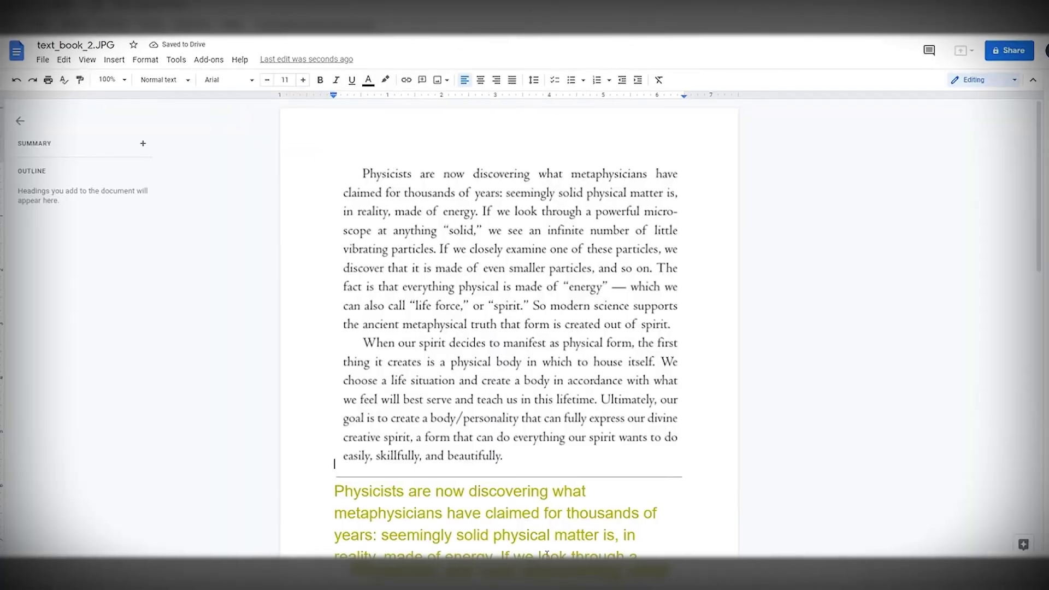
# Select all recognized text beneath the text_book_2 image, set it to black and reduce its font size to 19.
pyautogui.scroll(-3, 519, 328)
pyautogui.moveTo(344, 321); pyautogui.dragTo(703, 484)
pyautogui.hotkey('ctrl', 'shift', 'End')
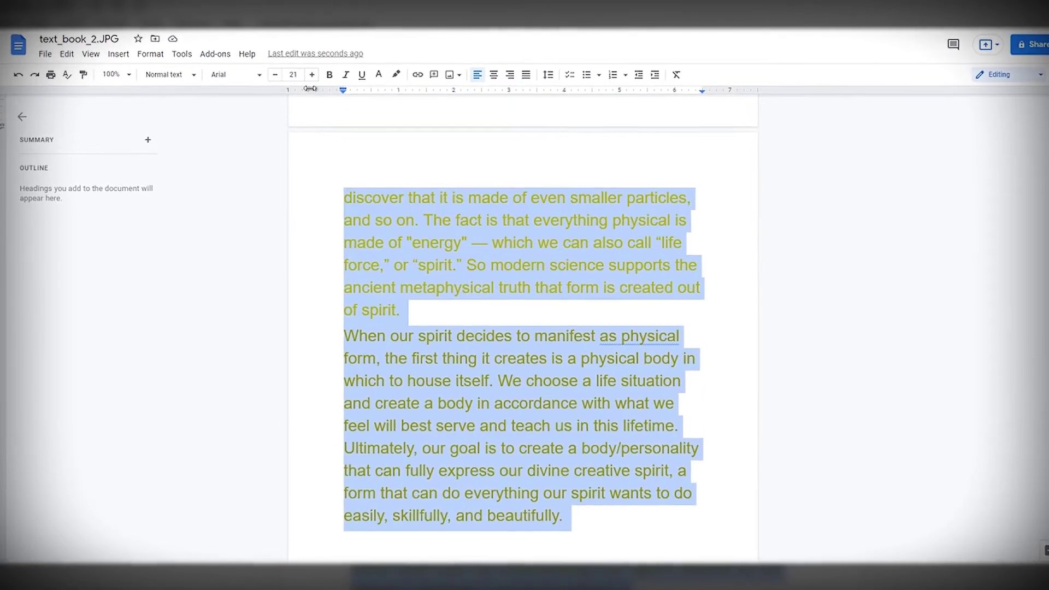
pyautogui.hotkey('ctrl', 'shift', ',')
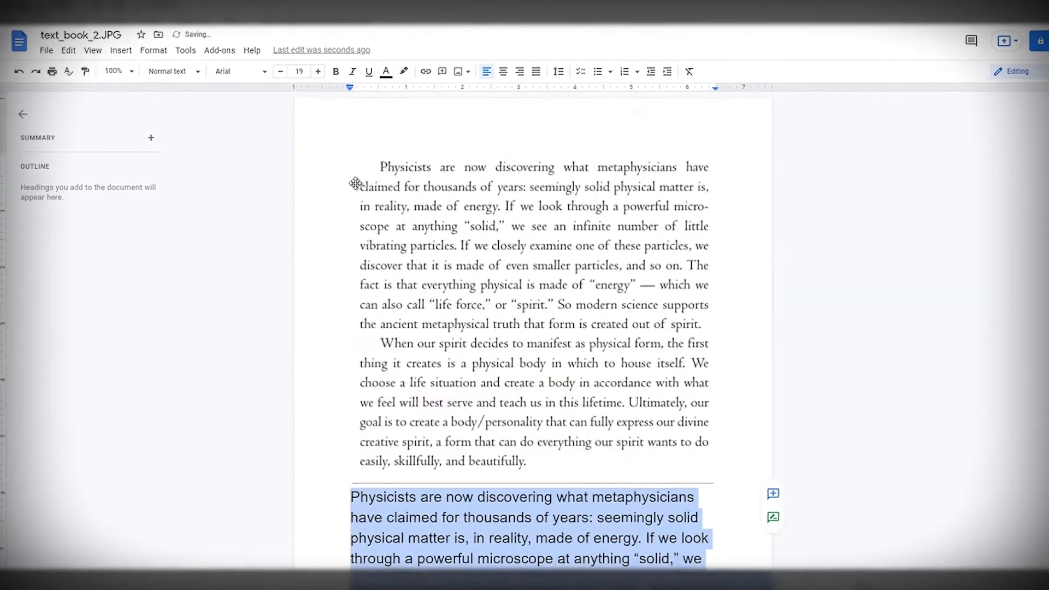
pyautogui.click(573, 538)
# Copy the recognized text_book_2 text into the text_book_1 document below its paragraph, with all text at size 12.
pyautogui.scroll(-2, 616, 466)
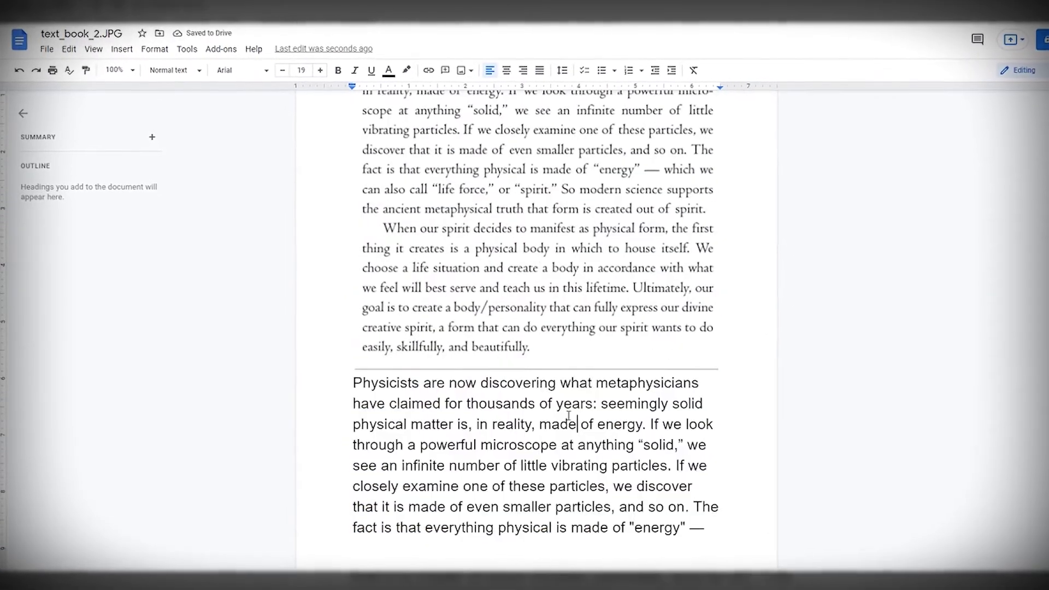
pyautogui.scroll(-6, 635, 465)
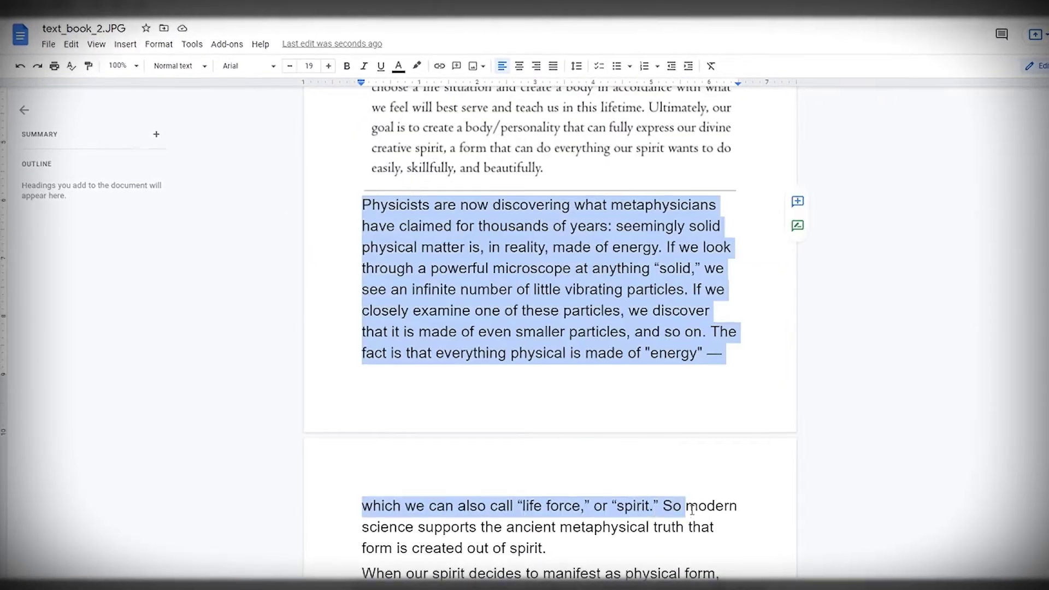
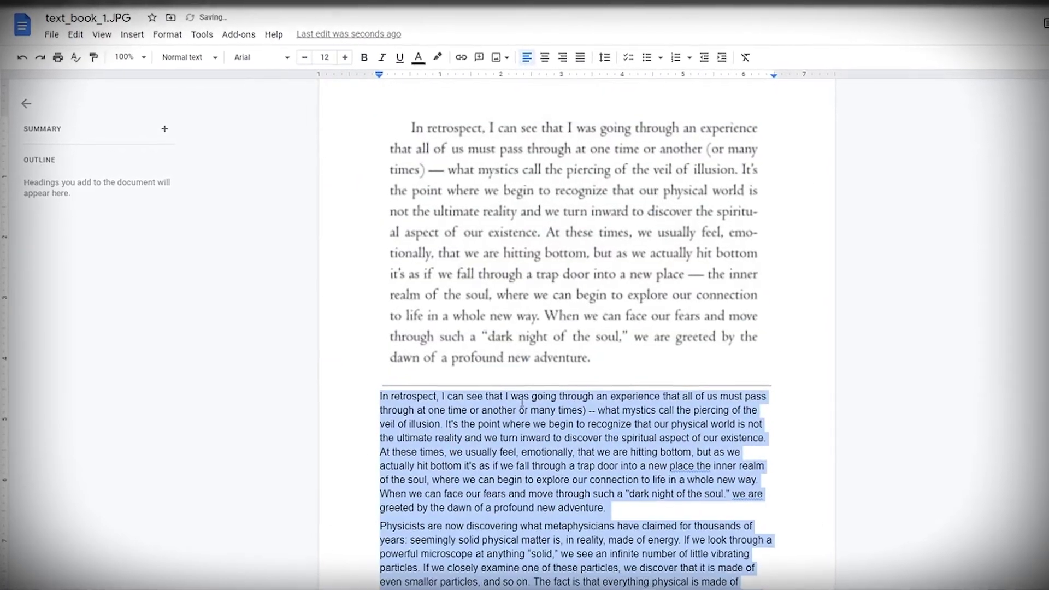
pyautogui.scroll(-3, 515, 396)
pyautogui.scroll(3, 786, 497)
pyautogui.click(387, 335)
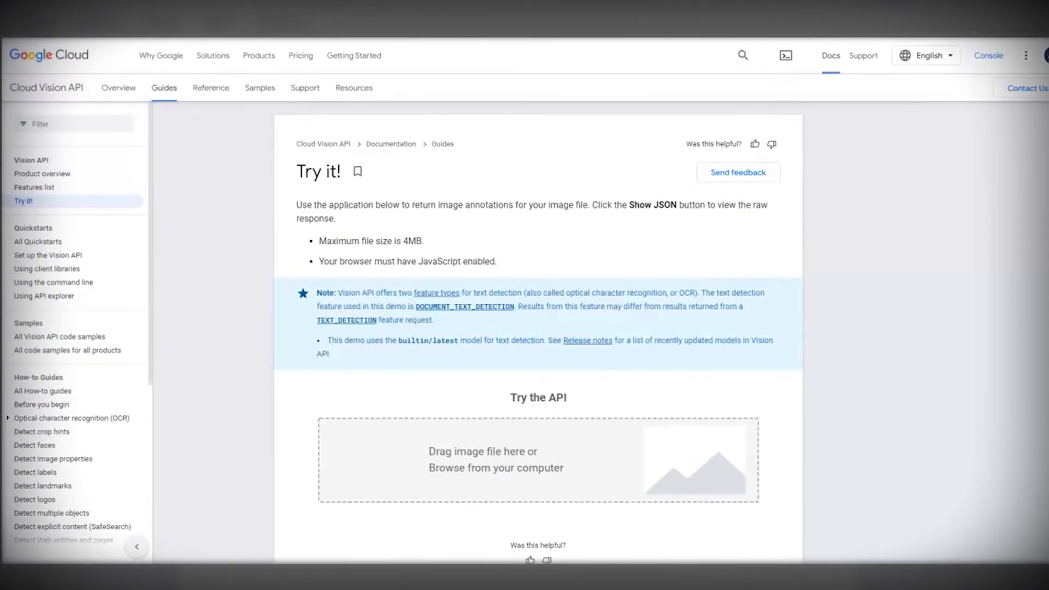
# Upload text_book.JPG to the Cloud Vision "Try the API" demo and review the labels detected for it.
pyautogui.moveTo(521, 587); pyautogui.dragTo(569, 475)
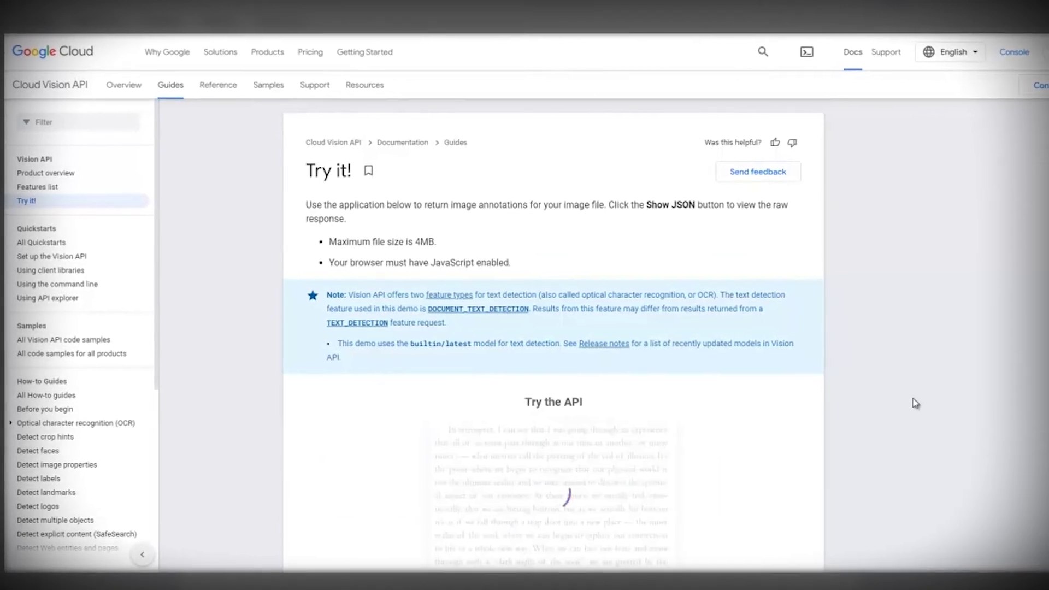
pyautogui.scroll(-3, 929, 415)
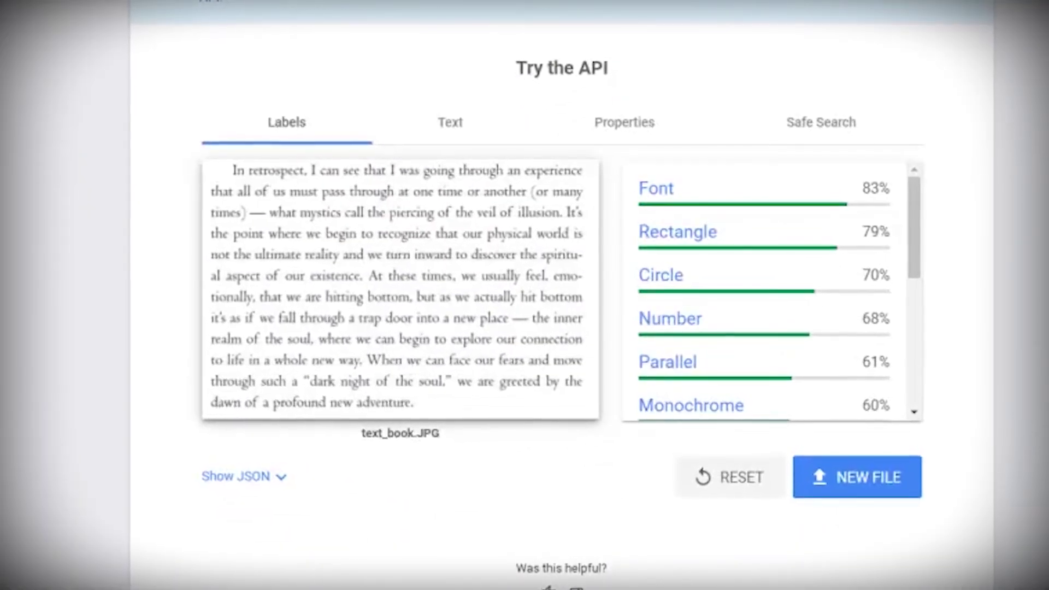
pyautogui.moveTo(922, 232); pyautogui.dragTo(938, 348)
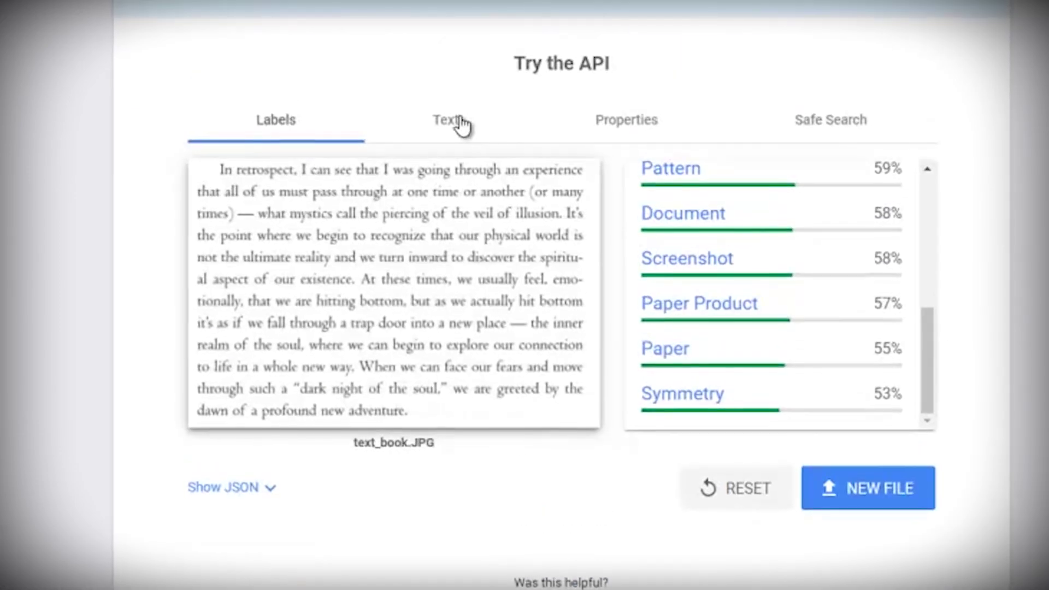
# Review the detected text, image properties and Safe Search results for text_book.JPG.
pyautogui.click(448, 120)
pyautogui.moveTo(933, 376); pyautogui.dragTo(901, 178)
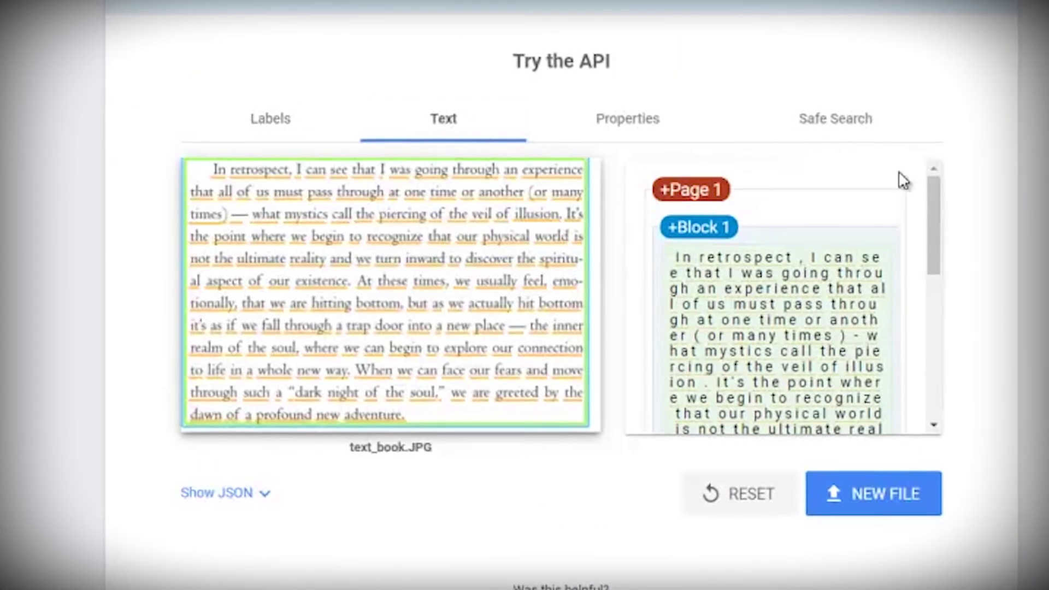
pyautogui.click(601, 124)
pyautogui.click(772, 127)
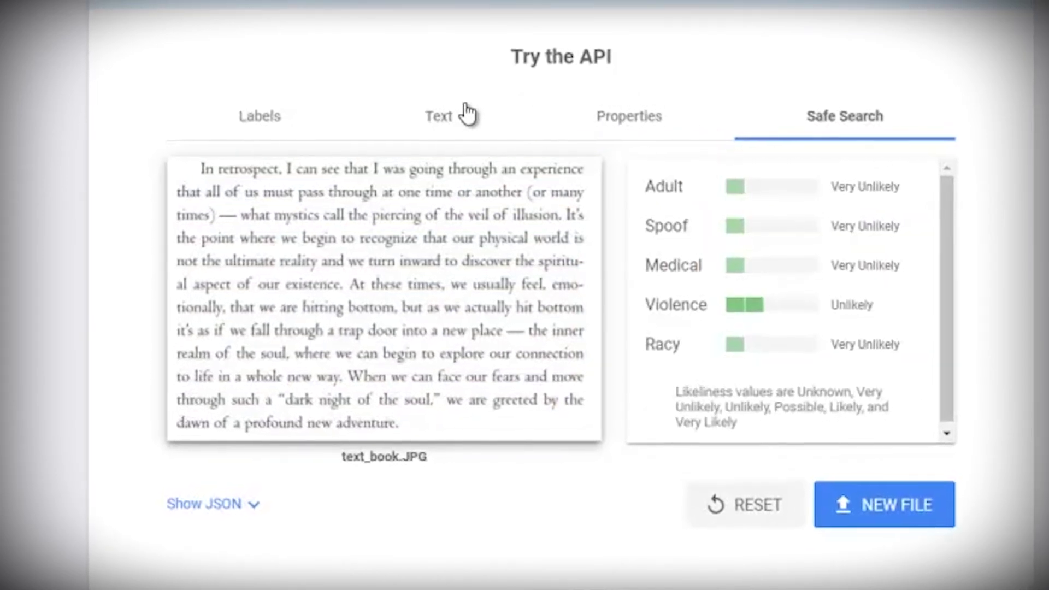
# Show the JSON for the analysis and look through its request and response code.
pyautogui.click(216, 523)
pyautogui.scroll(-8, 257, 440)
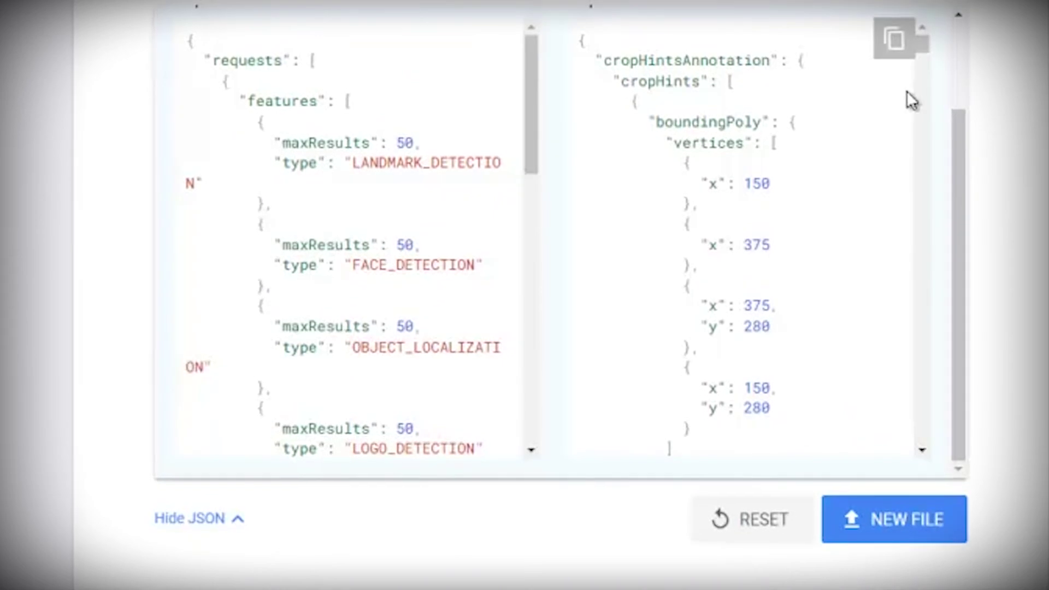
pyautogui.scroll(3, 973, 121)
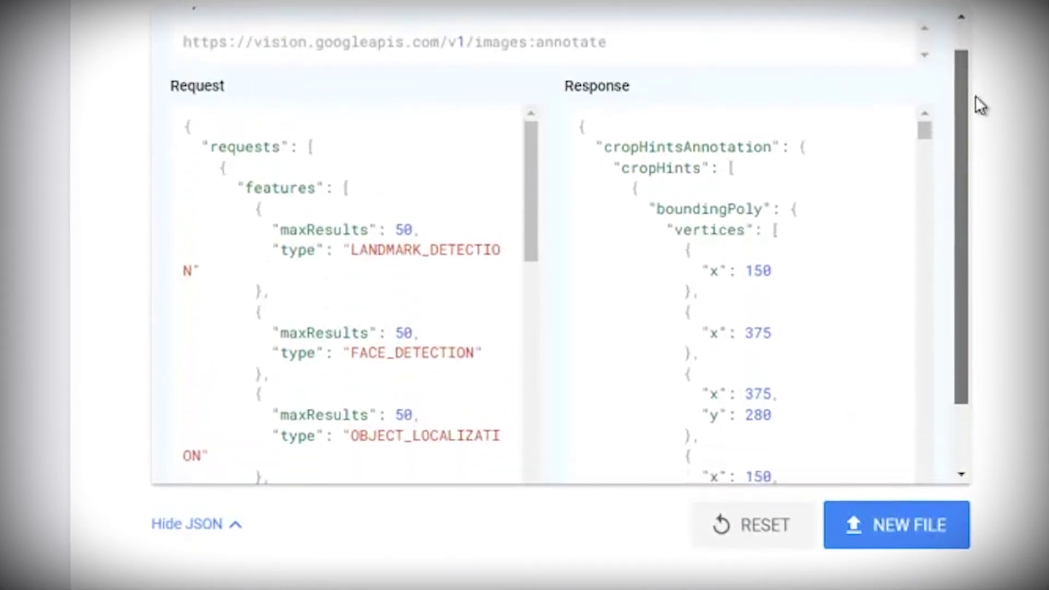
pyautogui.scroll(-2, 977, 104)
pyautogui.moveTo(922, 79); pyautogui.dragTo(925, 199)
pyautogui.moveTo(533, 126); pyautogui.dragTo(525, 323)
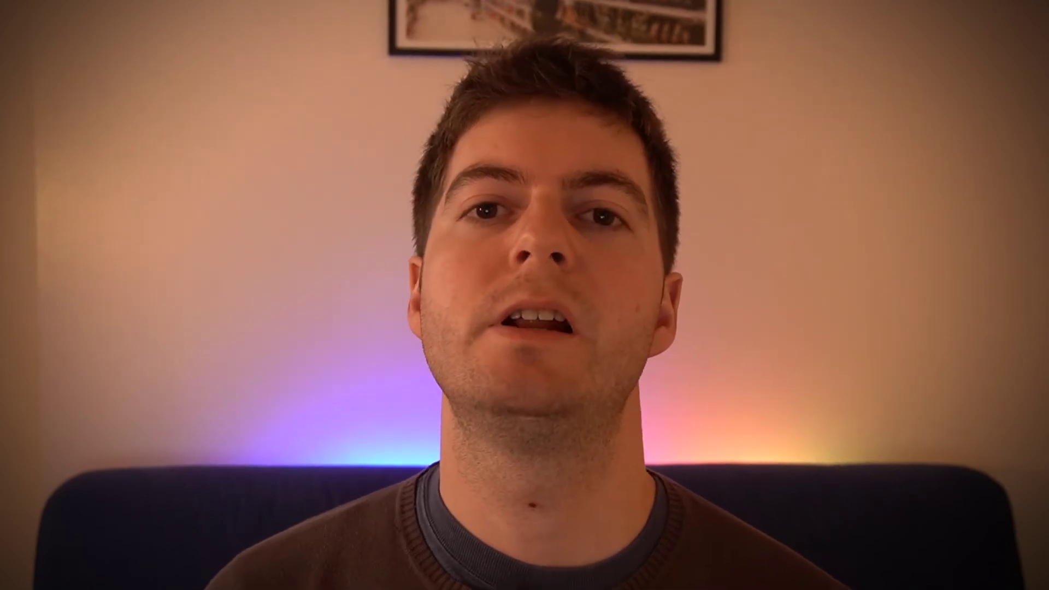